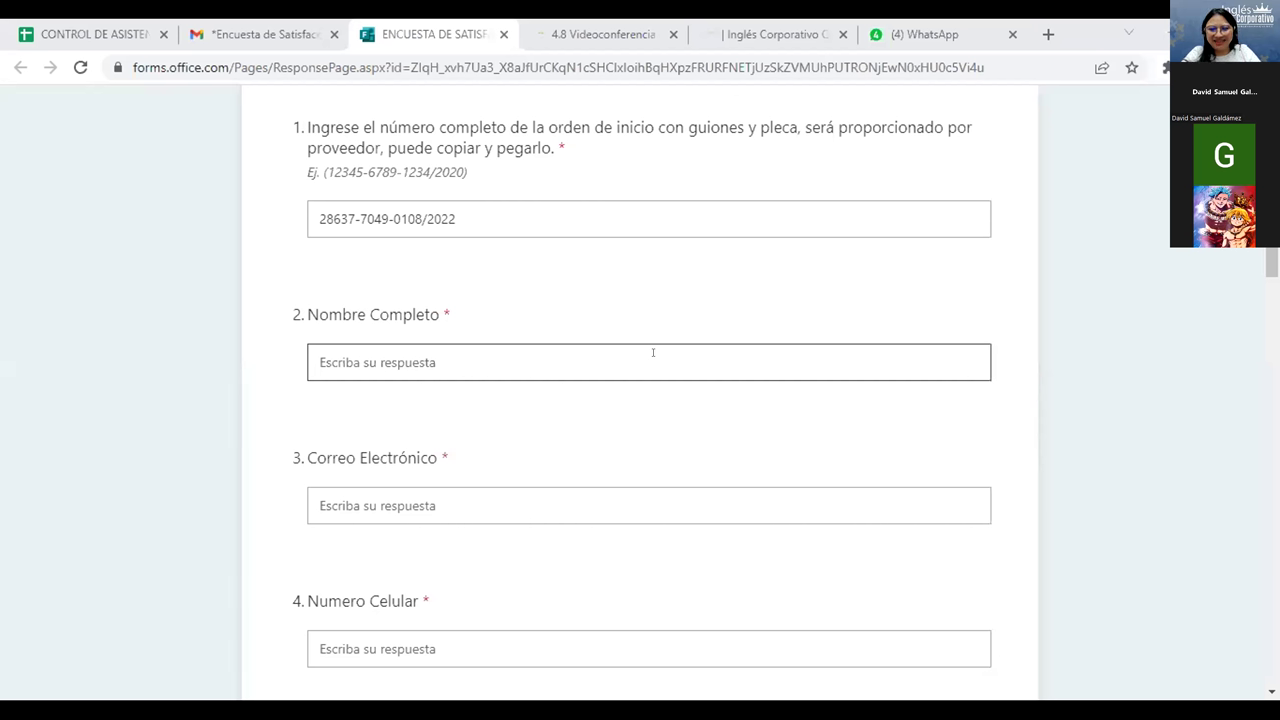
Step: Review the survey's personal-data questions from Nombre Completo through Municipio de residencia
{"action": "left_click", "coordinate": [678, 330]}
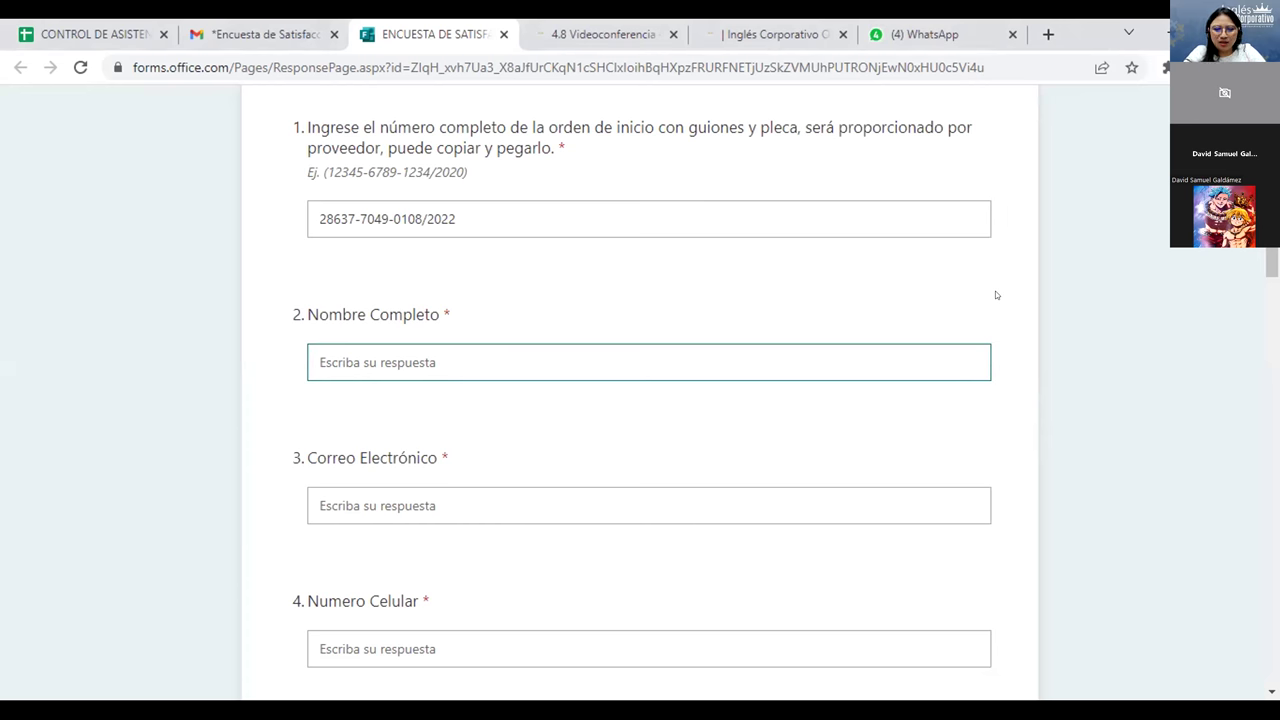
{"action": "scroll", "coordinate": [995, 291], "scroll_direction": "down", "scroll_amount": 1}
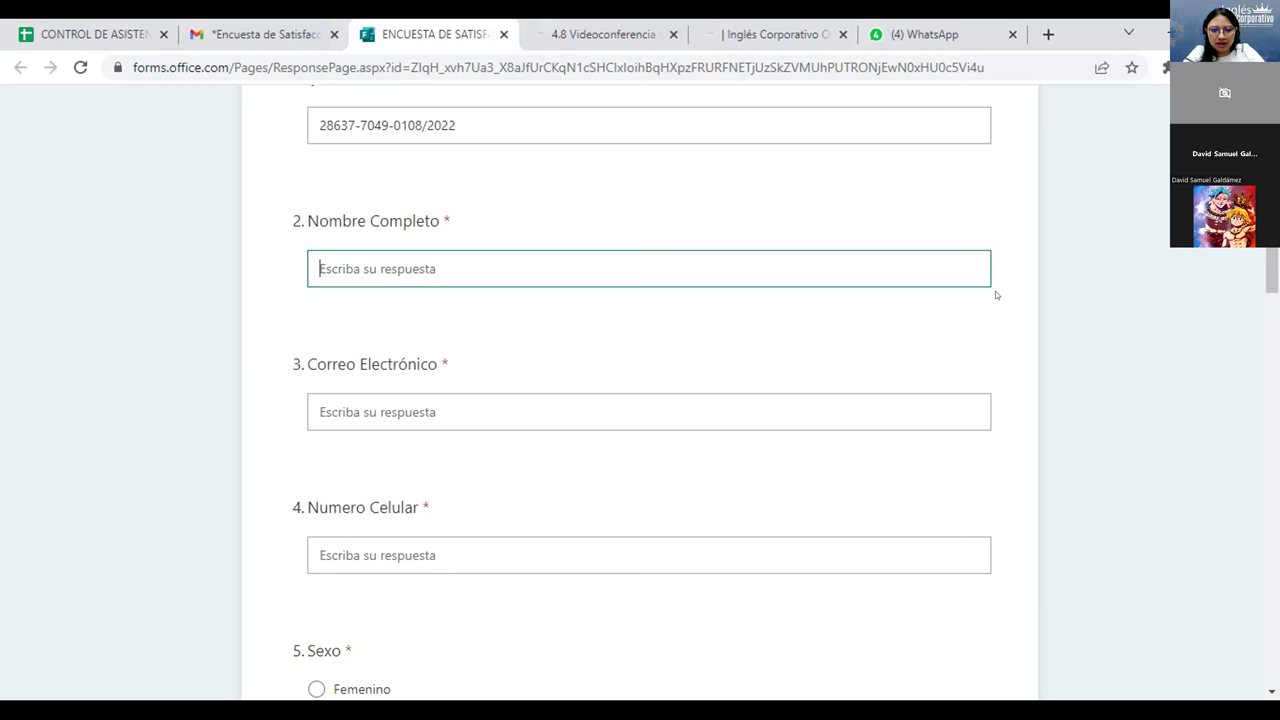
{"action": "scroll", "coordinate": [995, 291], "scroll_direction": "down", "scroll_amount": 2}
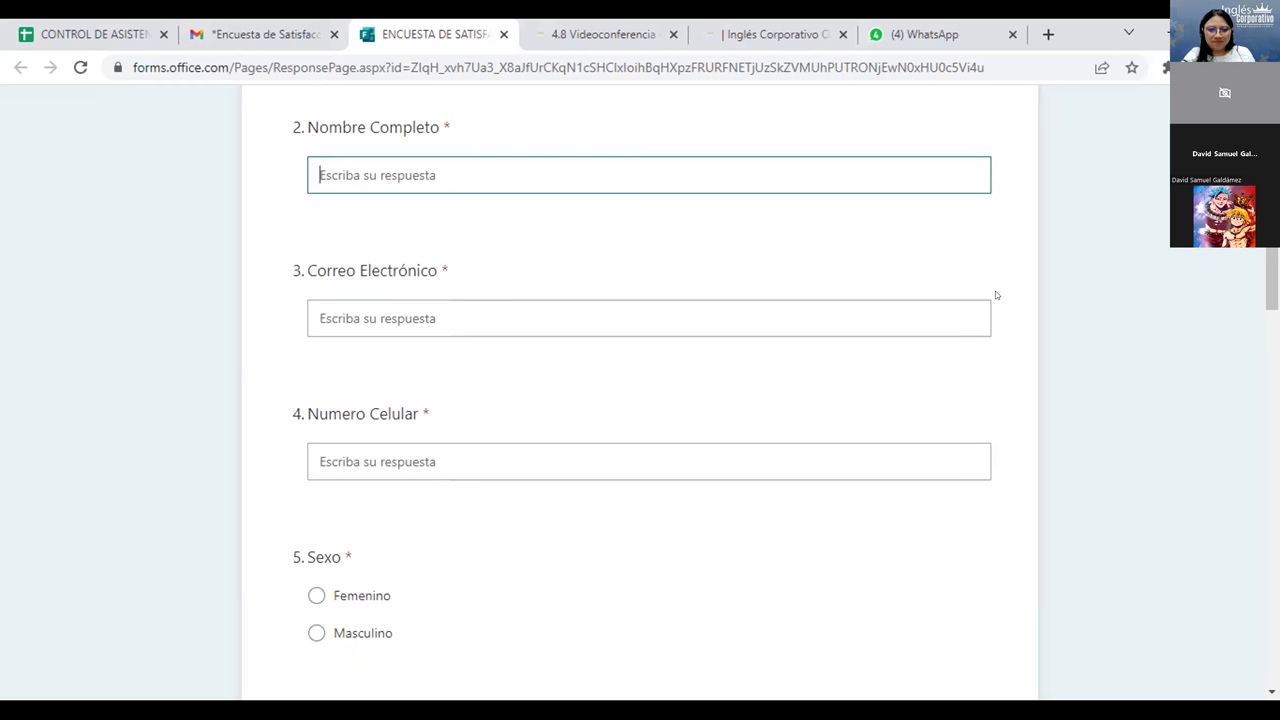
{"action": "scroll", "coordinate": [995, 295], "scroll_direction": "up", "scroll_amount": 1}
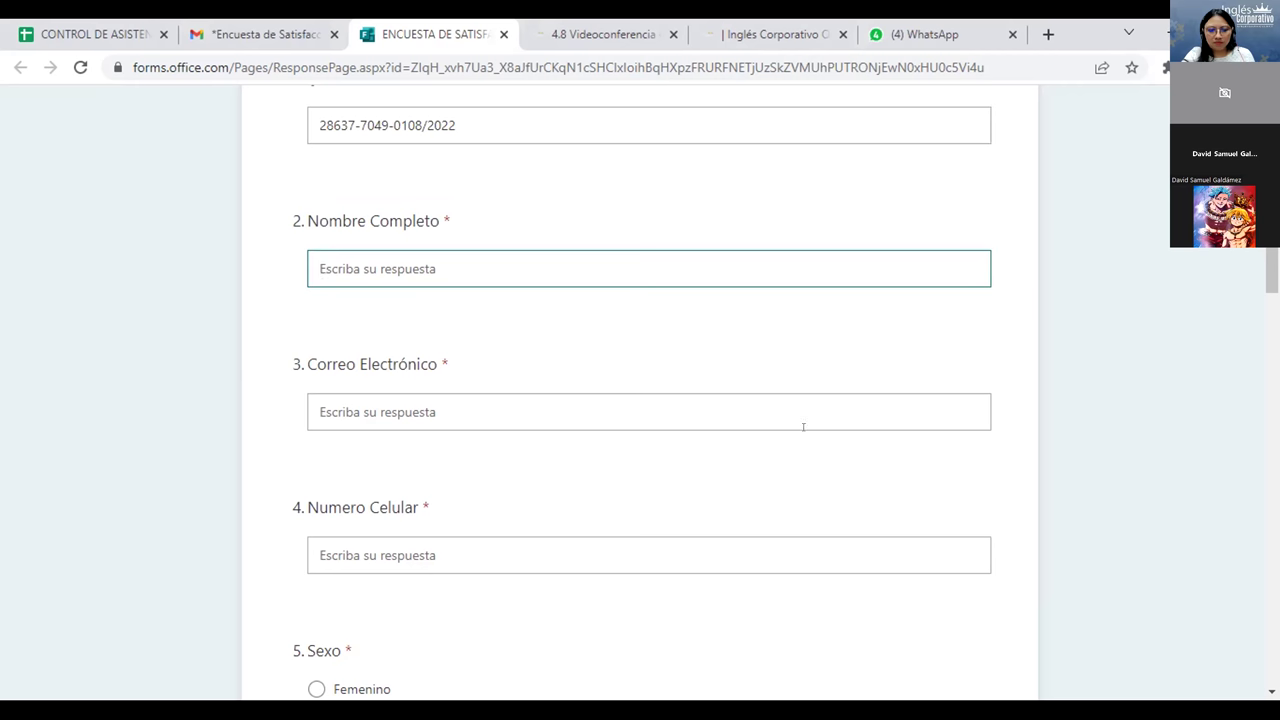
{"action": "left_click", "coordinate": [503, 548]}
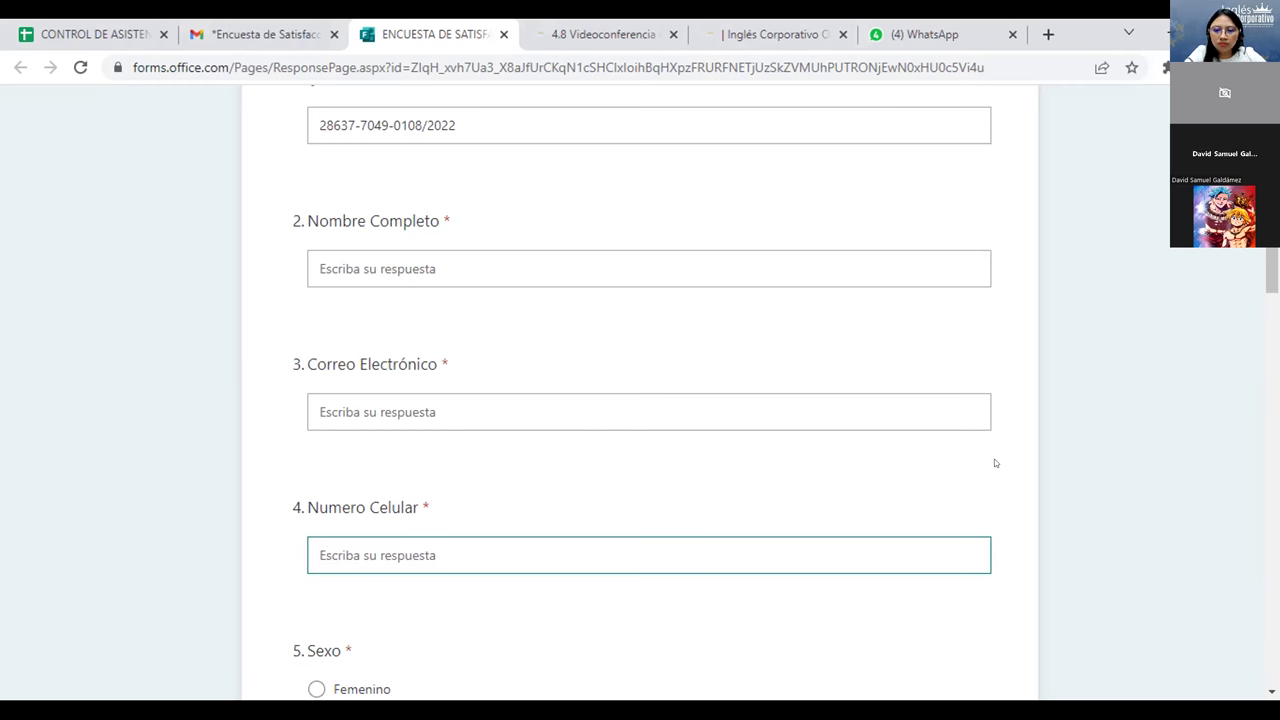
{"action": "scroll", "coordinate": [995, 462], "scroll_direction": "down", "scroll_amount": 2}
{"action": "scroll", "coordinate": [995, 463], "scroll_direction": "down", "scroll_amount": 1}
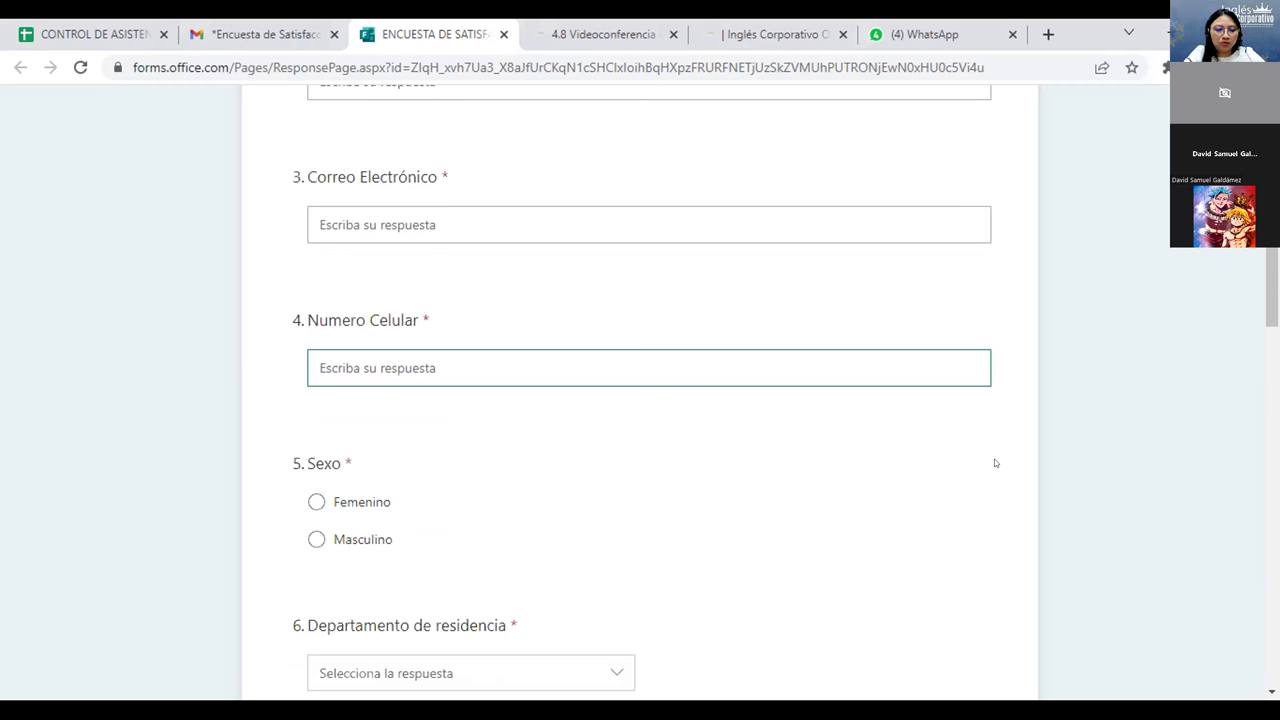
{"action": "scroll", "coordinate": [995, 462], "scroll_direction": "down", "scroll_amount": 1}
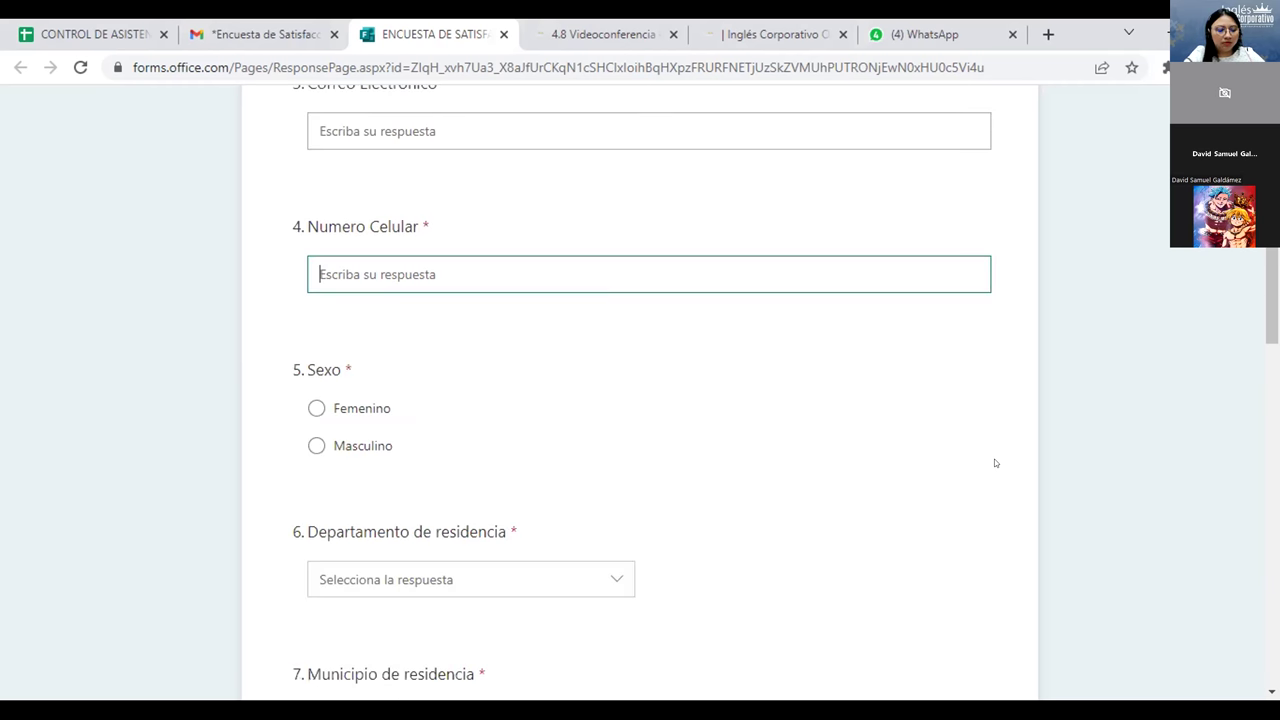
{"action": "scroll", "coordinate": [995, 462], "scroll_direction": "down", "scroll_amount": 1}
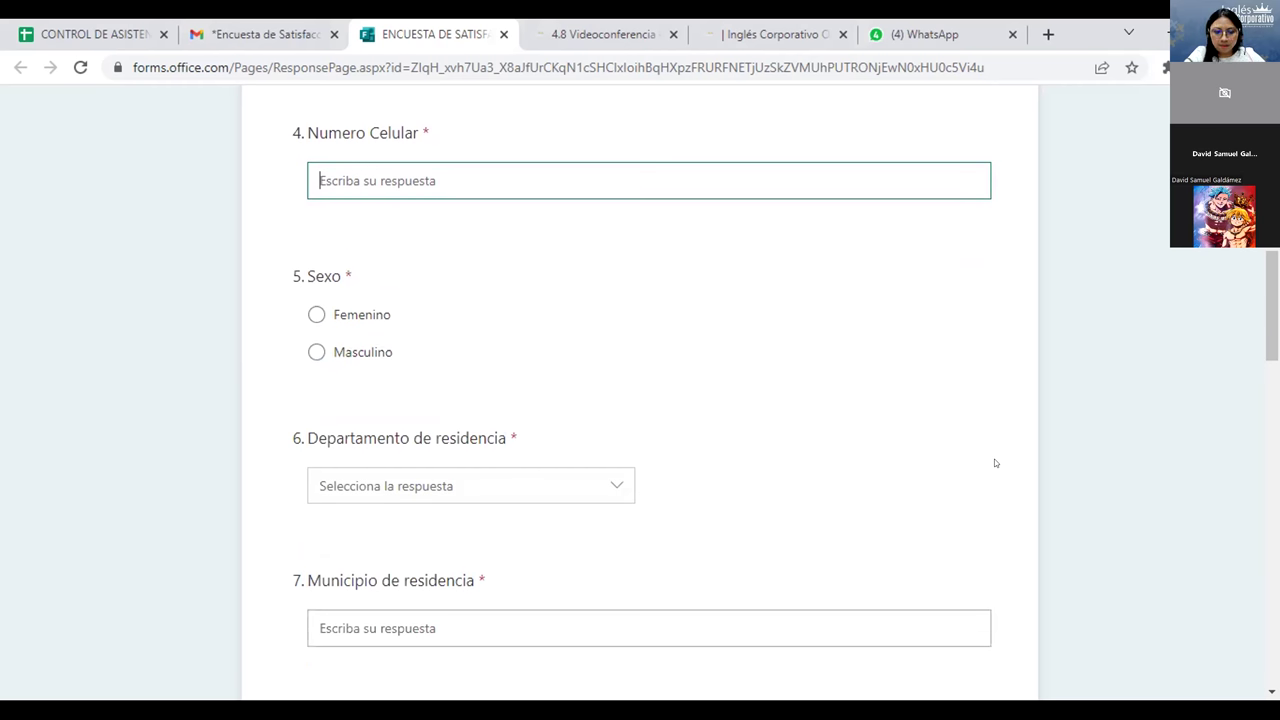
{"action": "scroll", "coordinate": [994, 459], "scroll_direction": "down", "scroll_amount": 1}
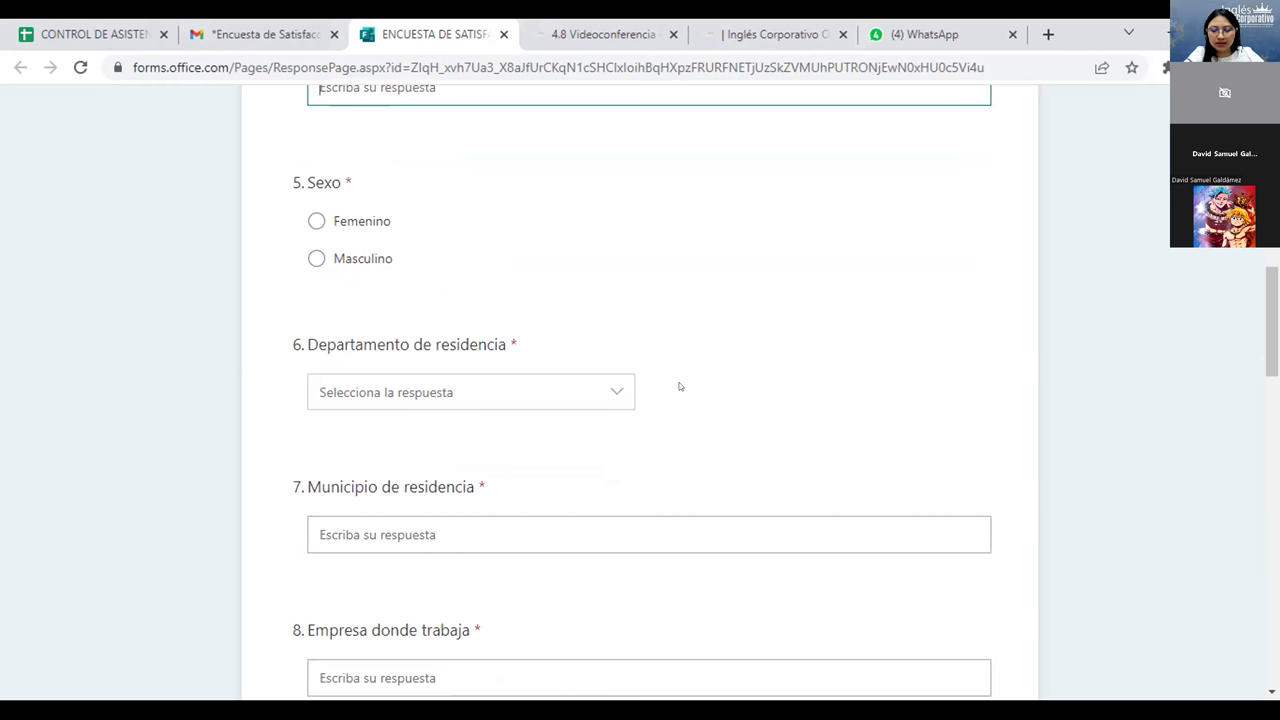
Step: View the answer options for Departamento de residencia and close the list without choosing one
{"action": "left_click", "coordinate": [606, 390]}
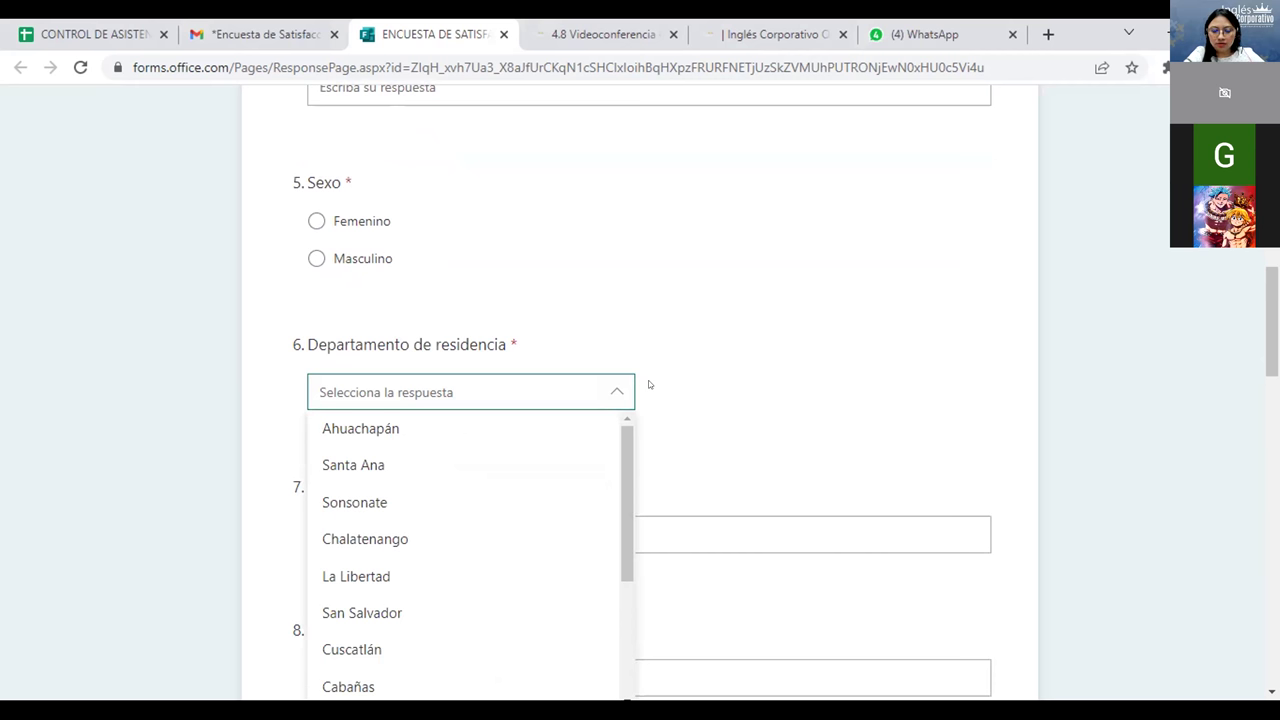
{"action": "left_click", "coordinate": [648, 384]}
{"action": "scroll", "coordinate": [704, 366], "scroll_direction": "up", "scroll_amount": 3}
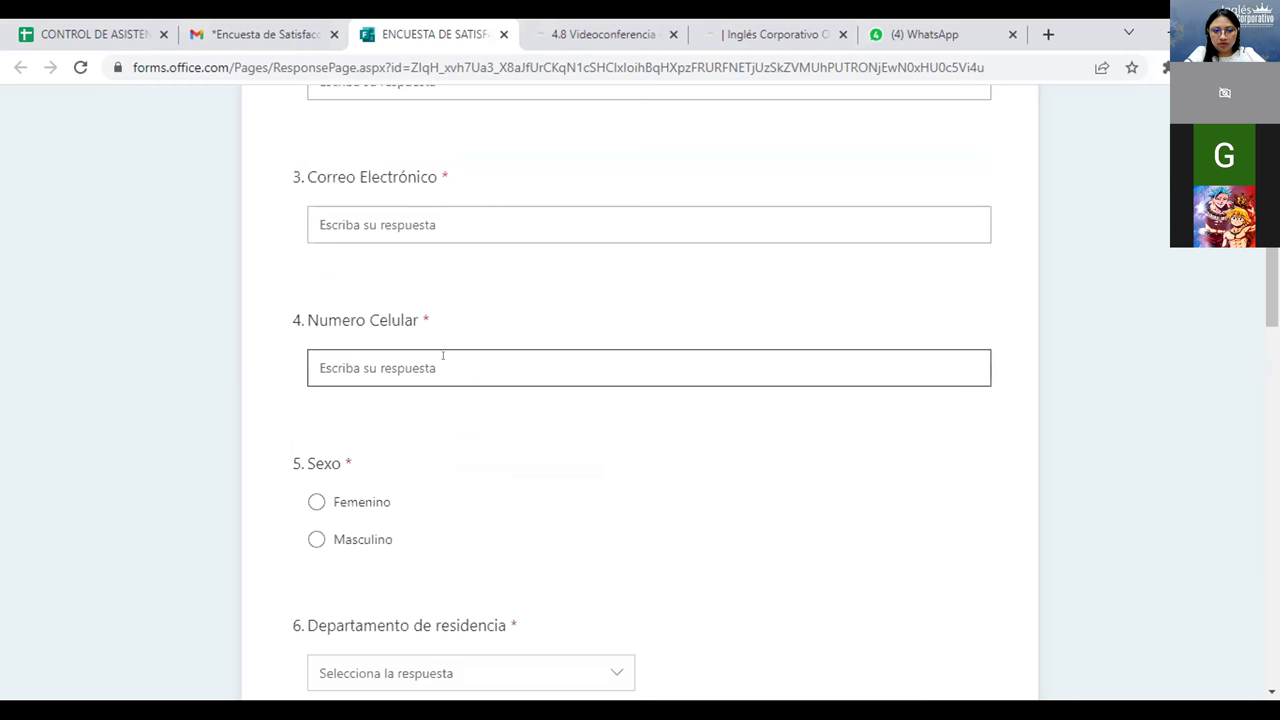
Step: Go over the Numero Celular question and the residence questions again, and return to the Nombre Completo field
{"action": "left_click", "coordinate": [441, 366]}
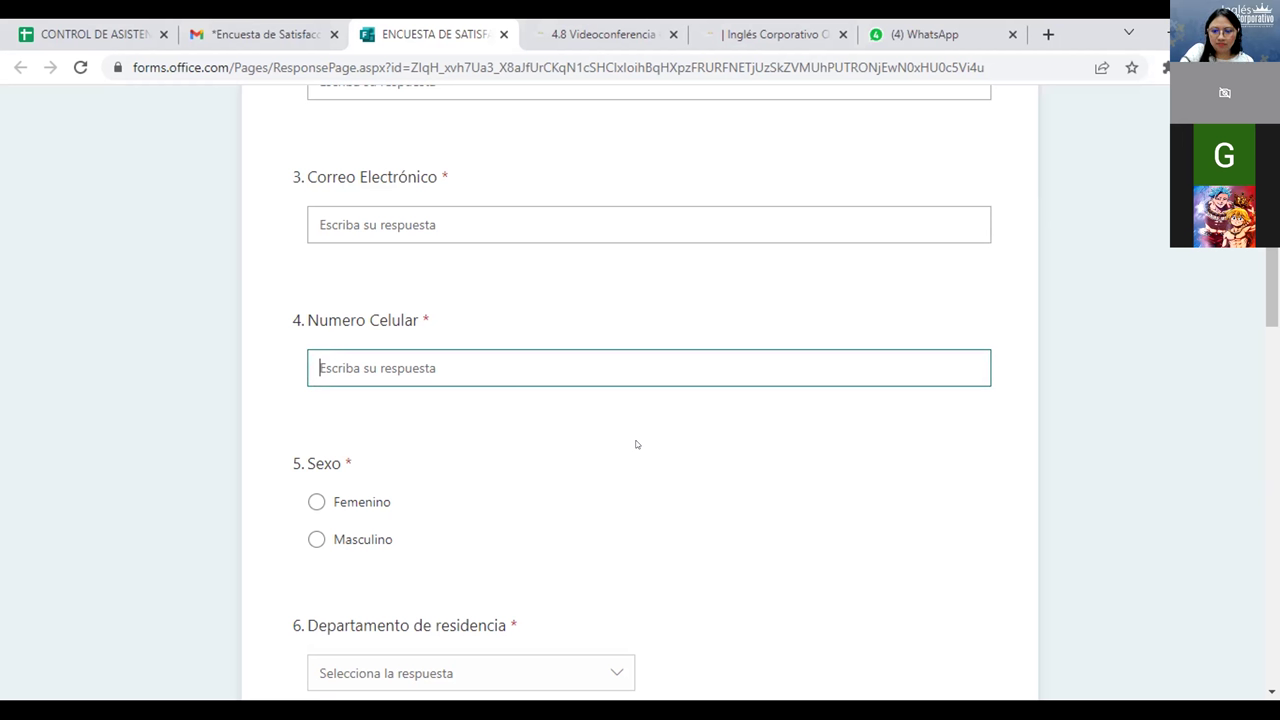
{"action": "scroll", "coordinate": [770, 426], "scroll_direction": "down", "scroll_amount": 2}
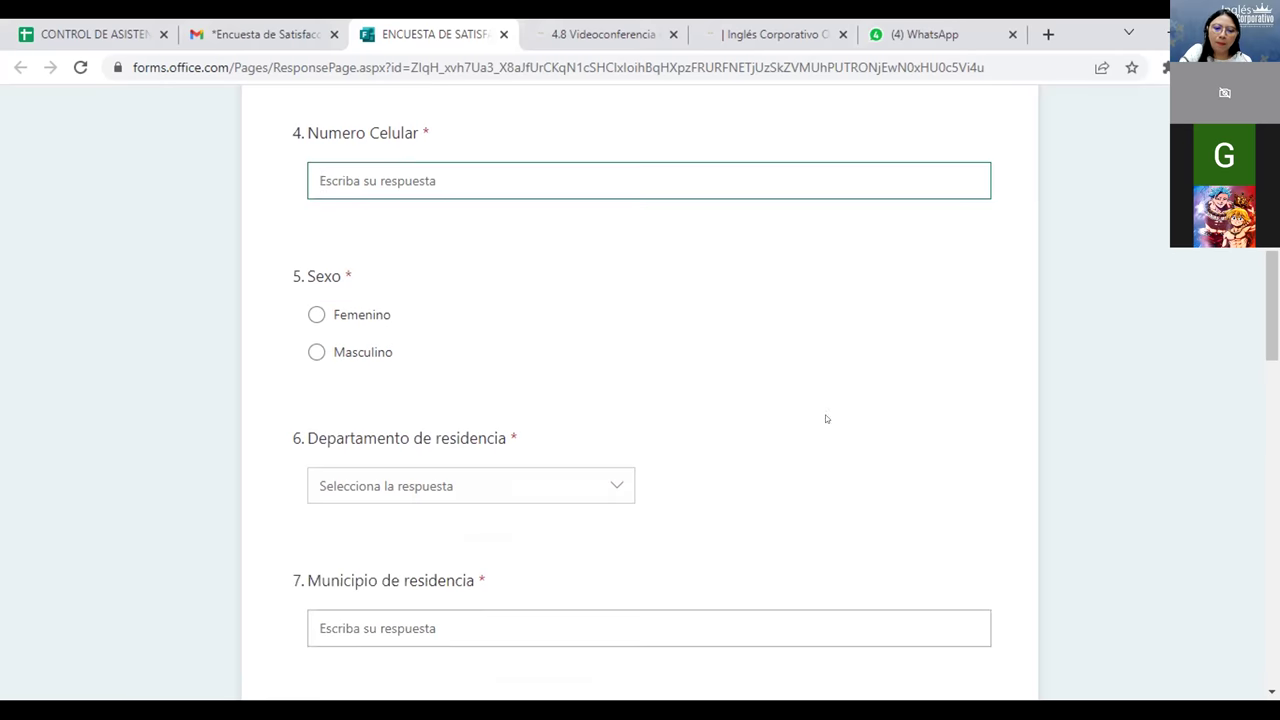
{"action": "scroll", "coordinate": [826, 418], "scroll_direction": "down", "scroll_amount": 2}
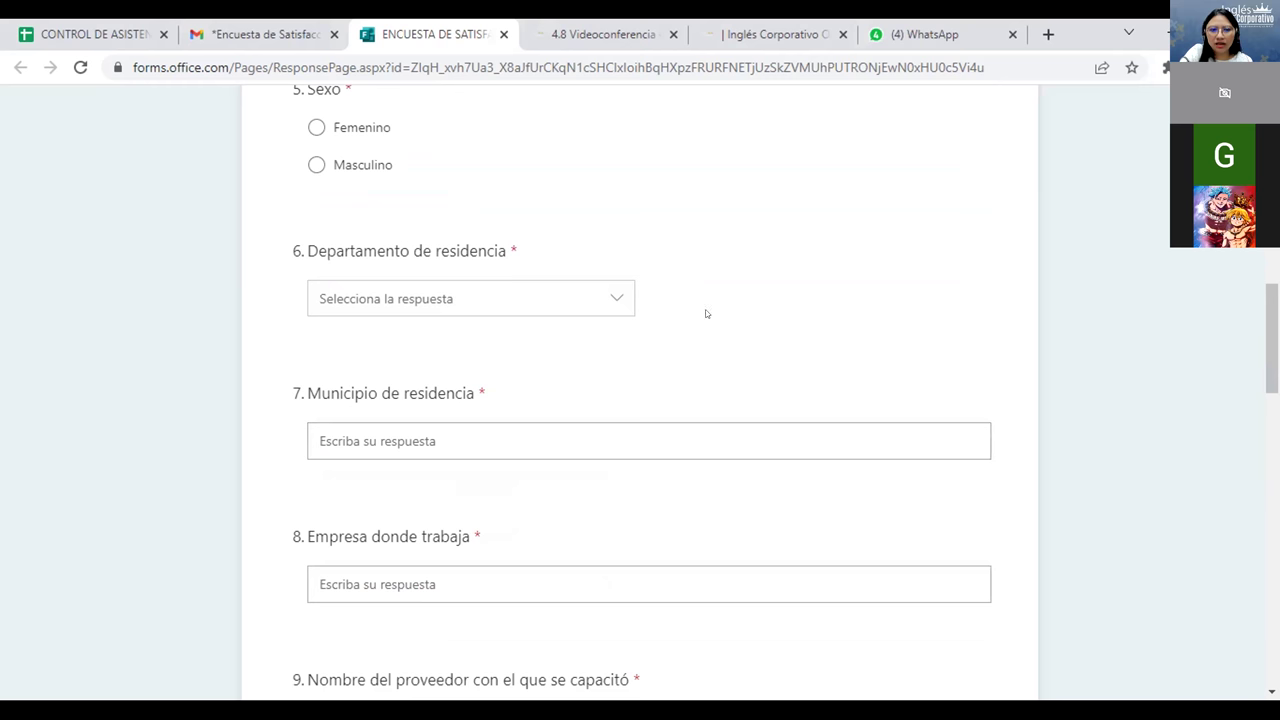
{"action": "key", "text": "shift+Tab"}
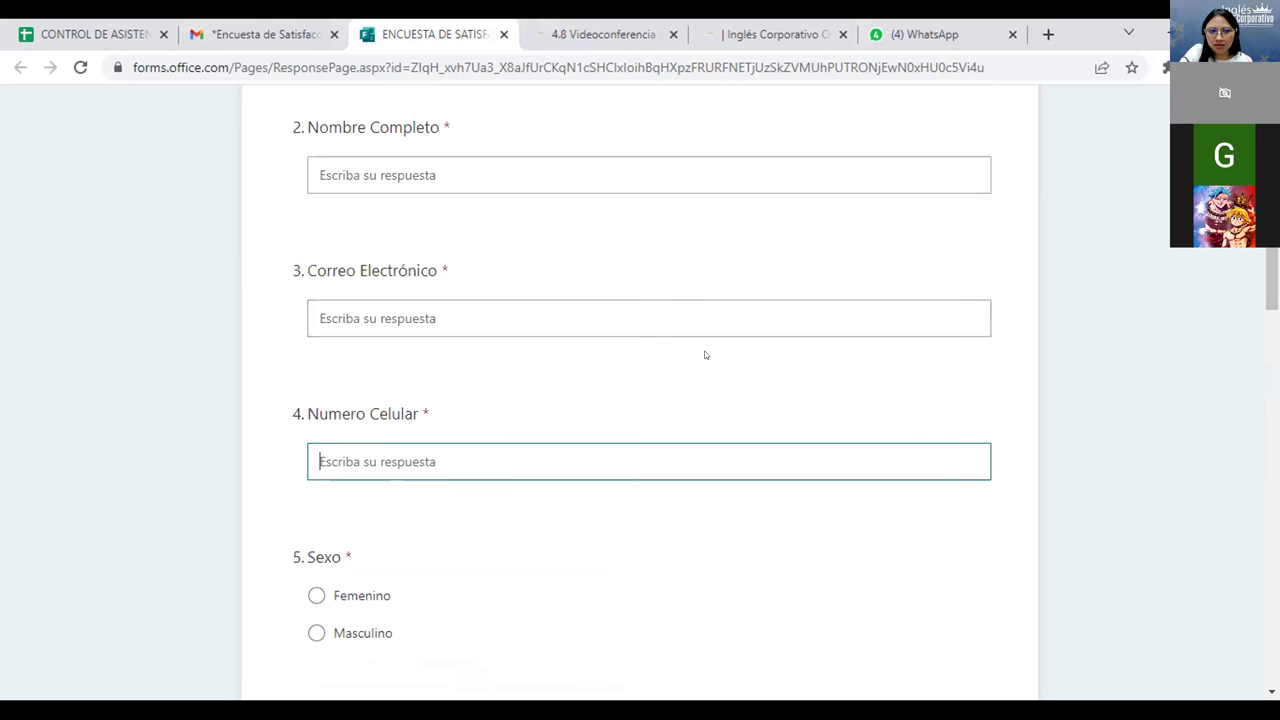
{"action": "scroll", "coordinate": [704, 354], "scroll_direction": "up", "scroll_amount": 3}
{"action": "scroll", "coordinate": [696, 356], "scroll_direction": "down", "scroll_amount": 1}
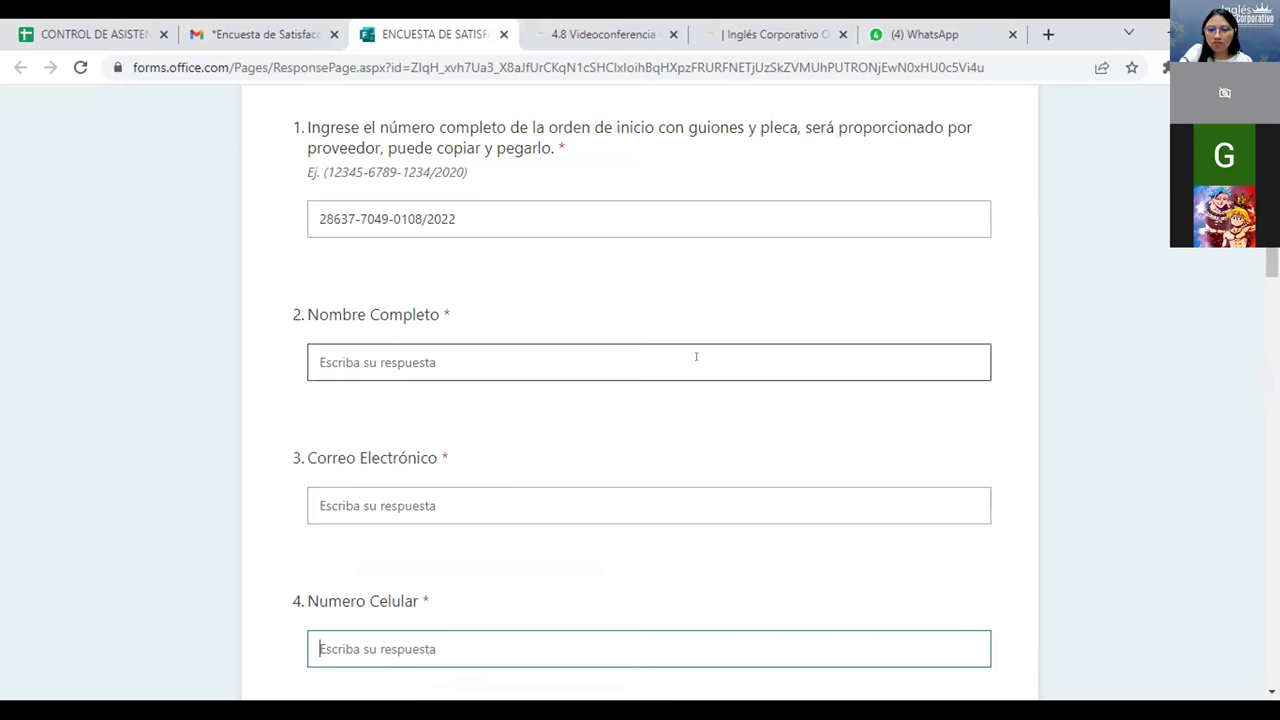
{"action": "left_click", "coordinate": [698, 370]}
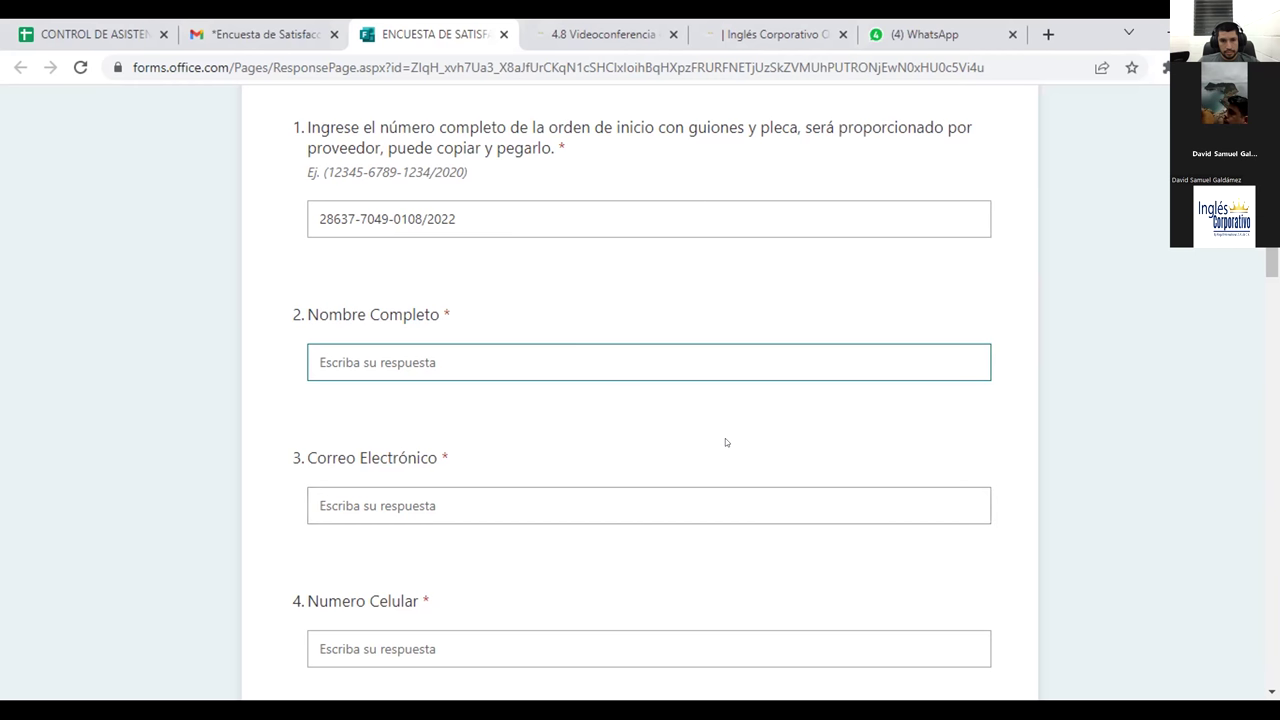
Step: Choose INGLES CORPORATIVO (REGAL INTERNATIONAL, S.A. DE C.V.) as the training provider in question 9
{"action": "scroll", "coordinate": [726, 442], "scroll_direction": "down", "scroll_amount": 3}
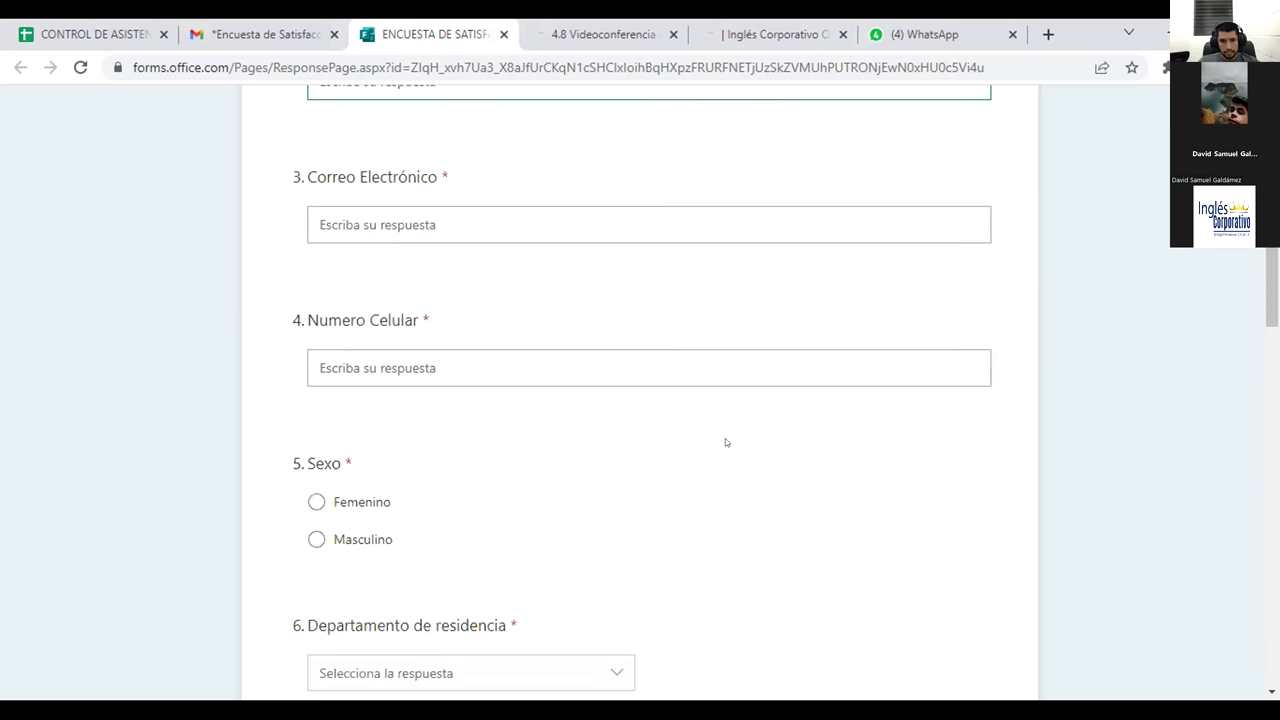
{"action": "scroll", "coordinate": [725, 440], "scroll_direction": "down", "scroll_amount": 3}
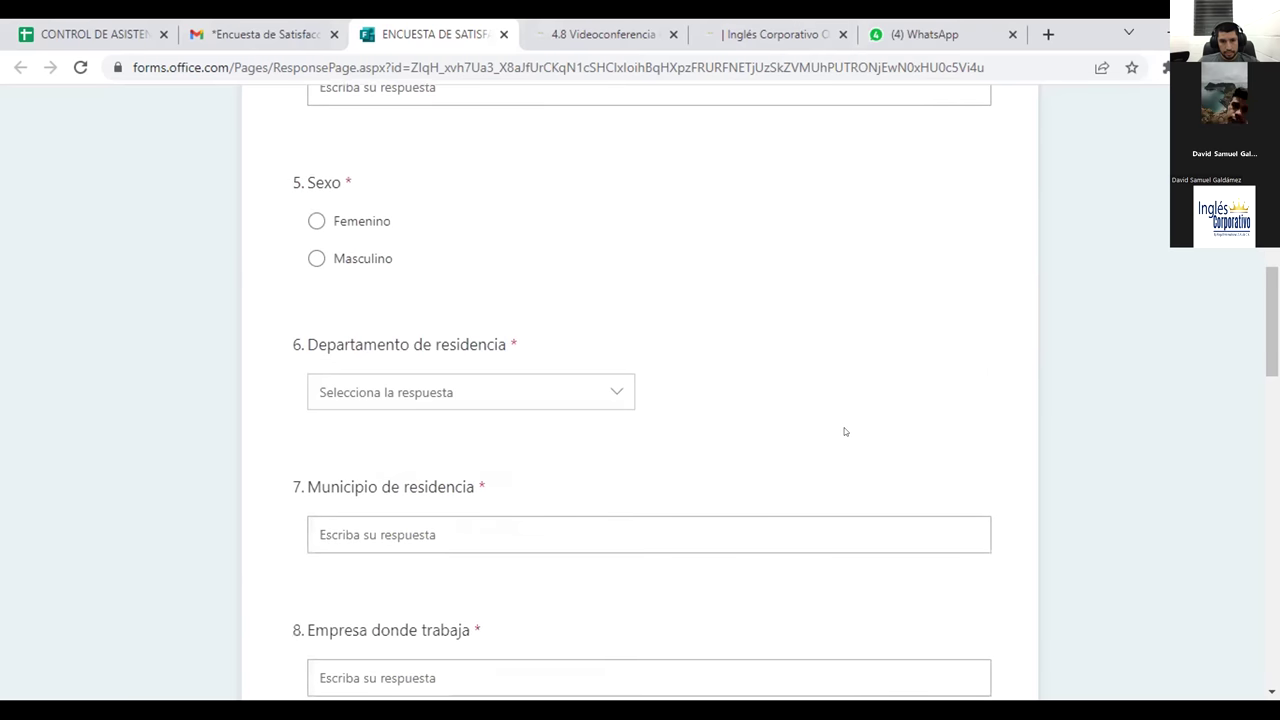
{"action": "scroll", "coordinate": [845, 431], "scroll_direction": "down", "scroll_amount": 1}
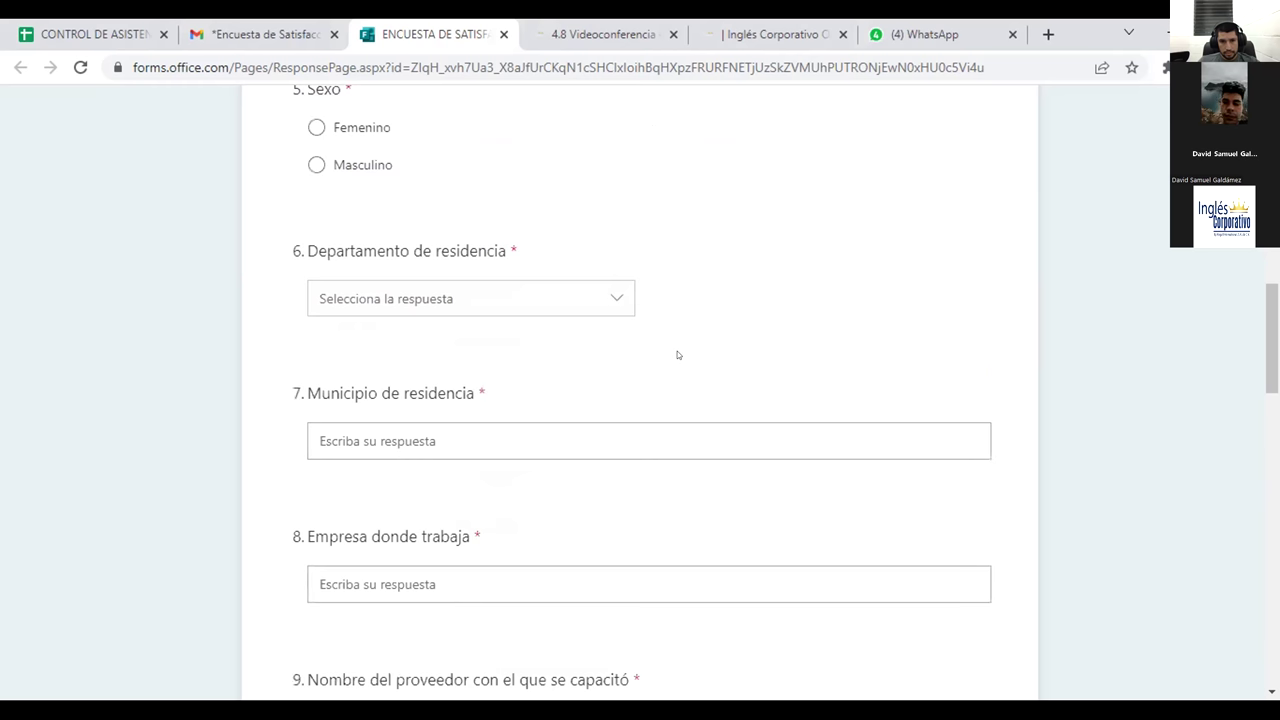
{"action": "scroll", "coordinate": [677, 354], "scroll_direction": "down", "scroll_amount": 1}
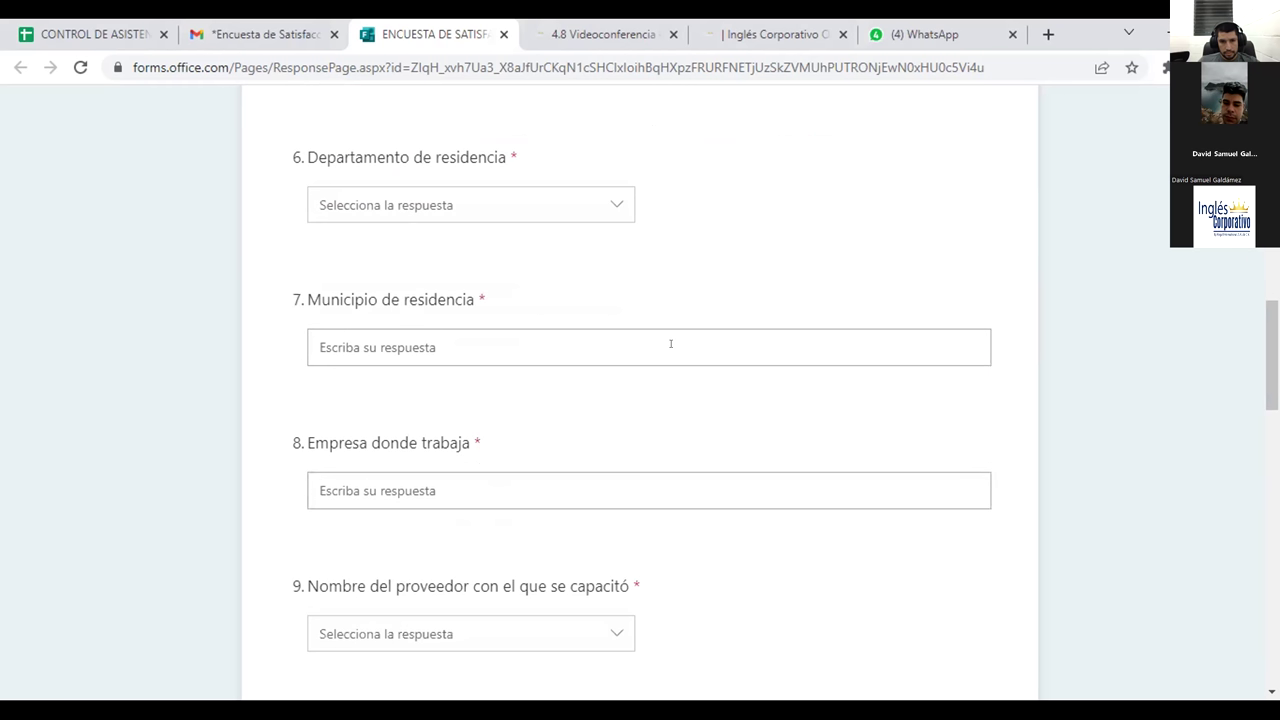
{"action": "scroll", "coordinate": [672, 347], "scroll_direction": "down", "scroll_amount": 1}
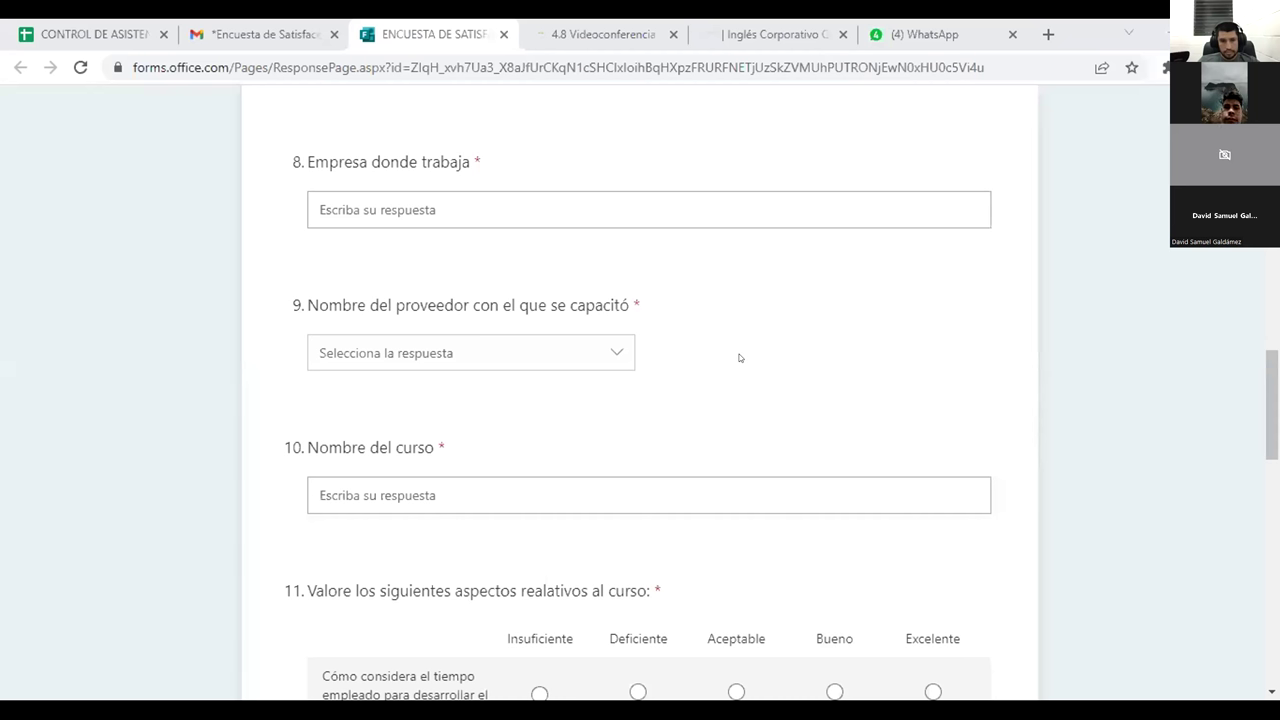
{"action": "left_click", "coordinate": [610, 354]}
{"action": "scroll", "coordinate": [603, 383], "scroll_direction": "down", "scroll_amount": 1}
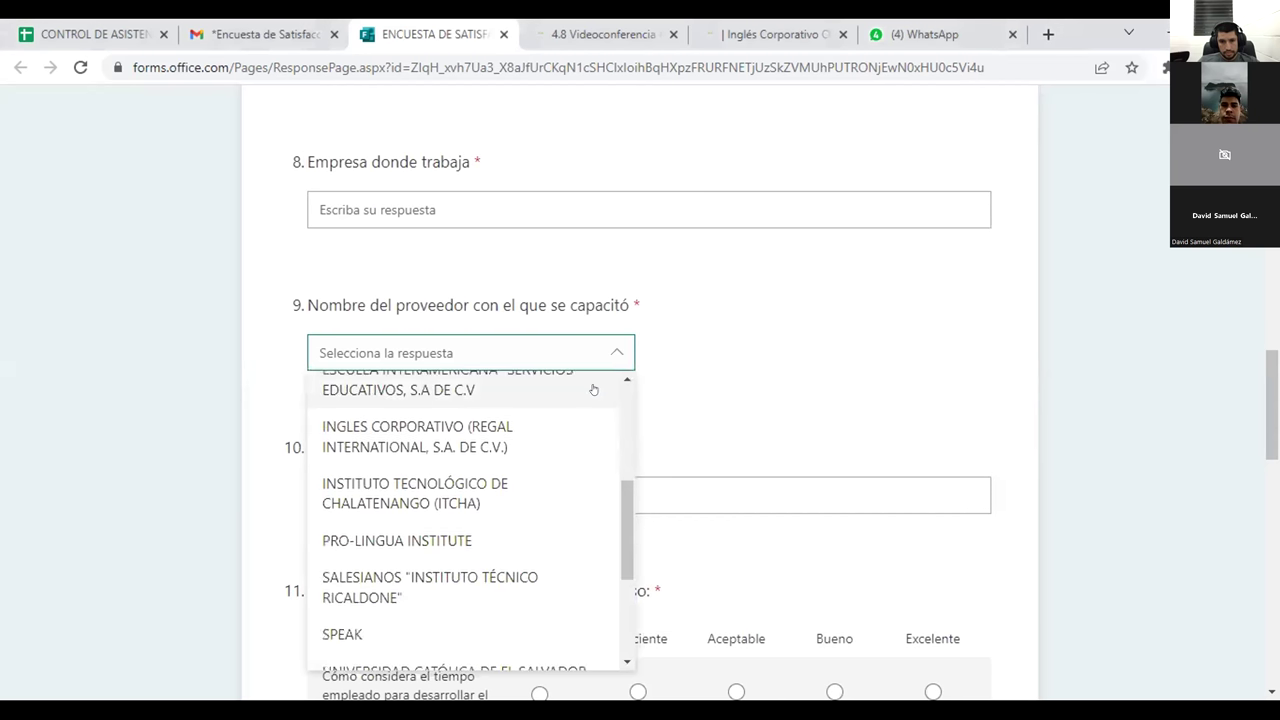
{"action": "left_click", "coordinate": [565, 444]}
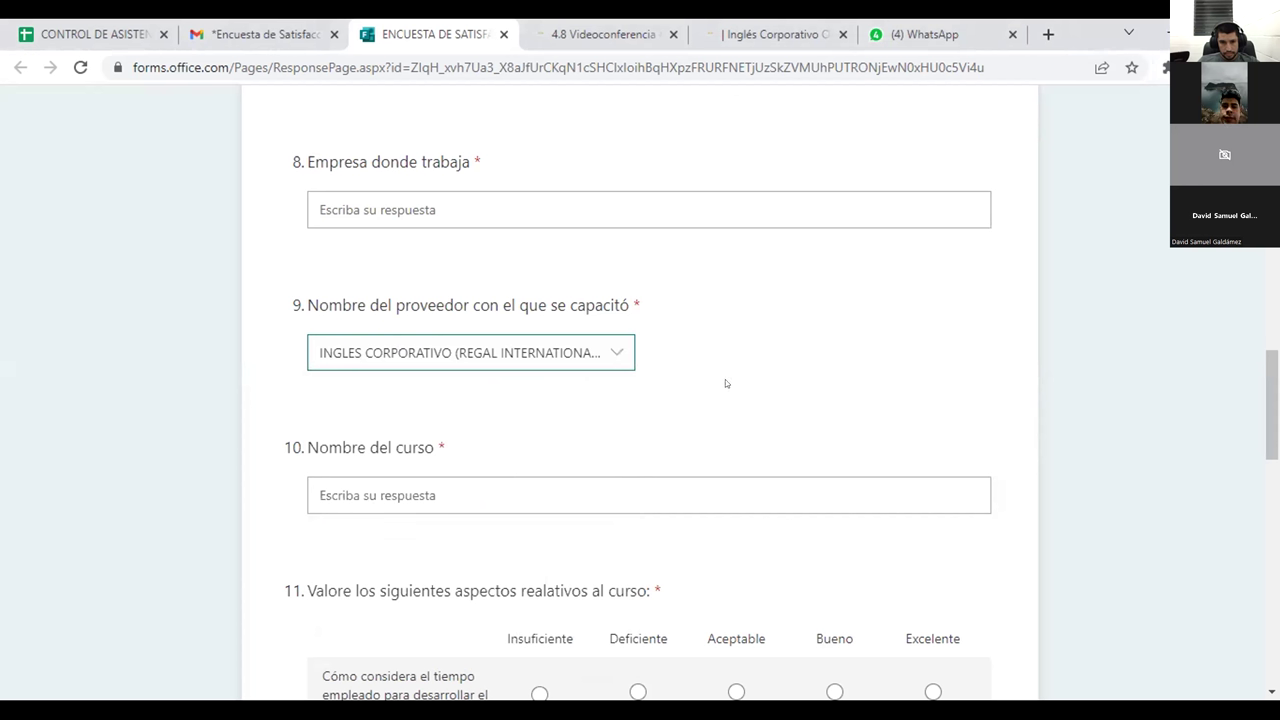
{"action": "left_click", "coordinate": [618, 355]}
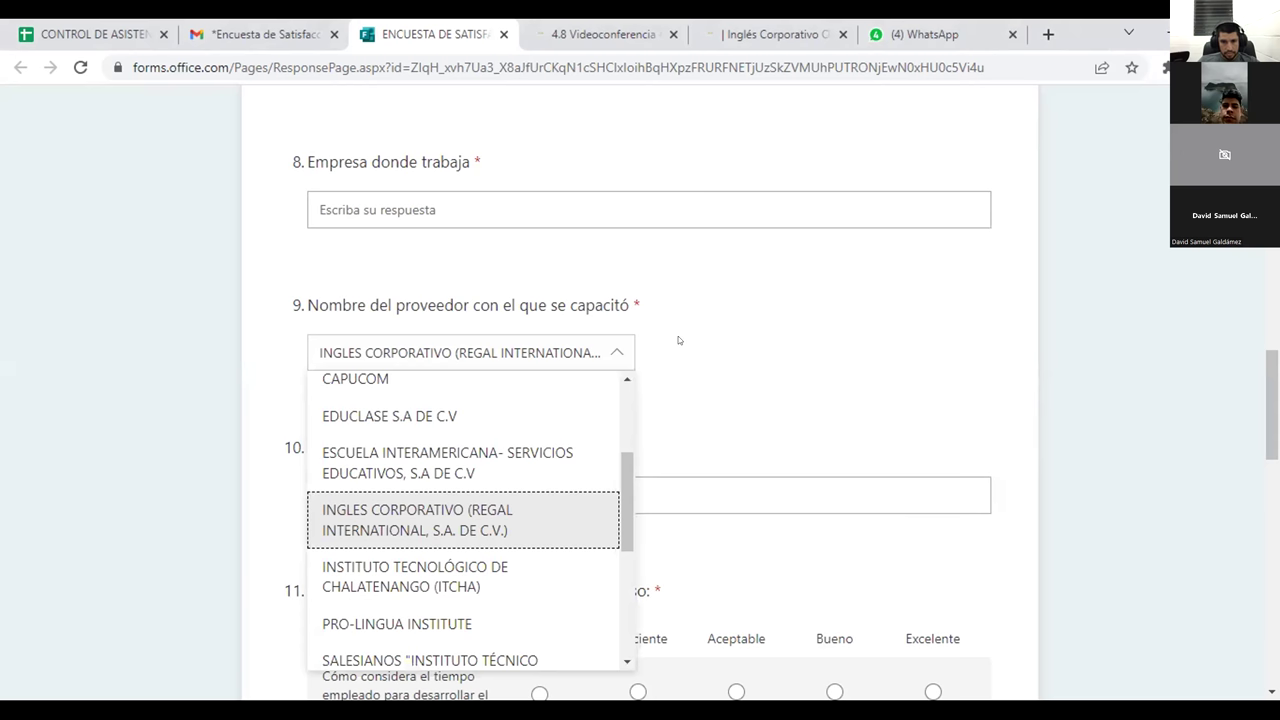
{"action": "left_click", "coordinate": [678, 340]}
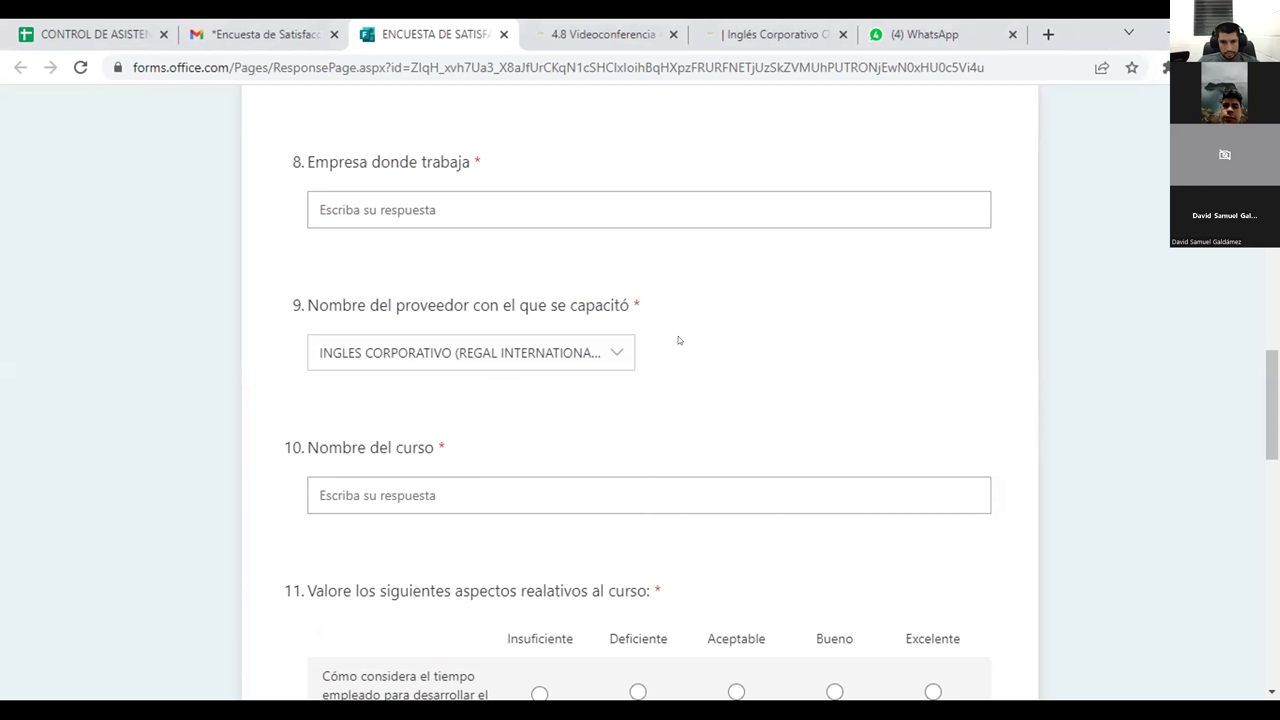
Step: Switch to the survey e-mail in Gmail and look up the course name for question 10
{"action": "scroll", "coordinate": [678, 340], "scroll_direction": "down", "scroll_amount": 1}
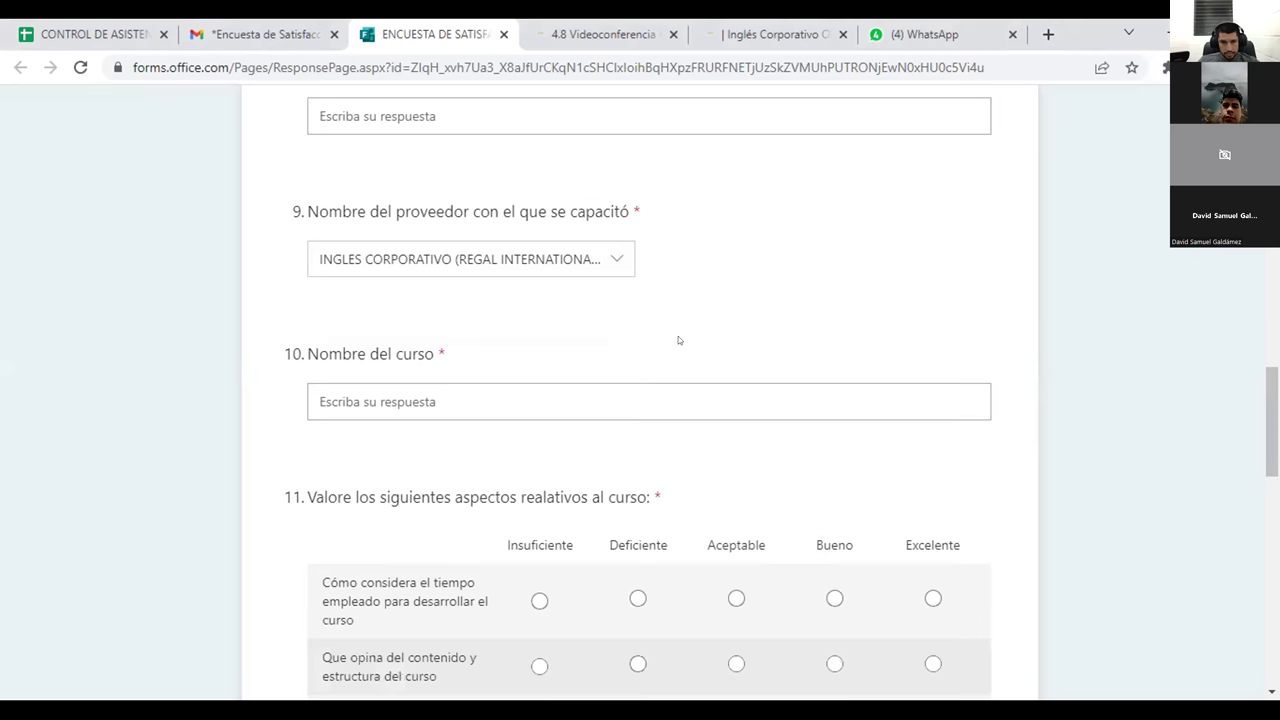
{"action": "left_click", "coordinate": [241, 24]}
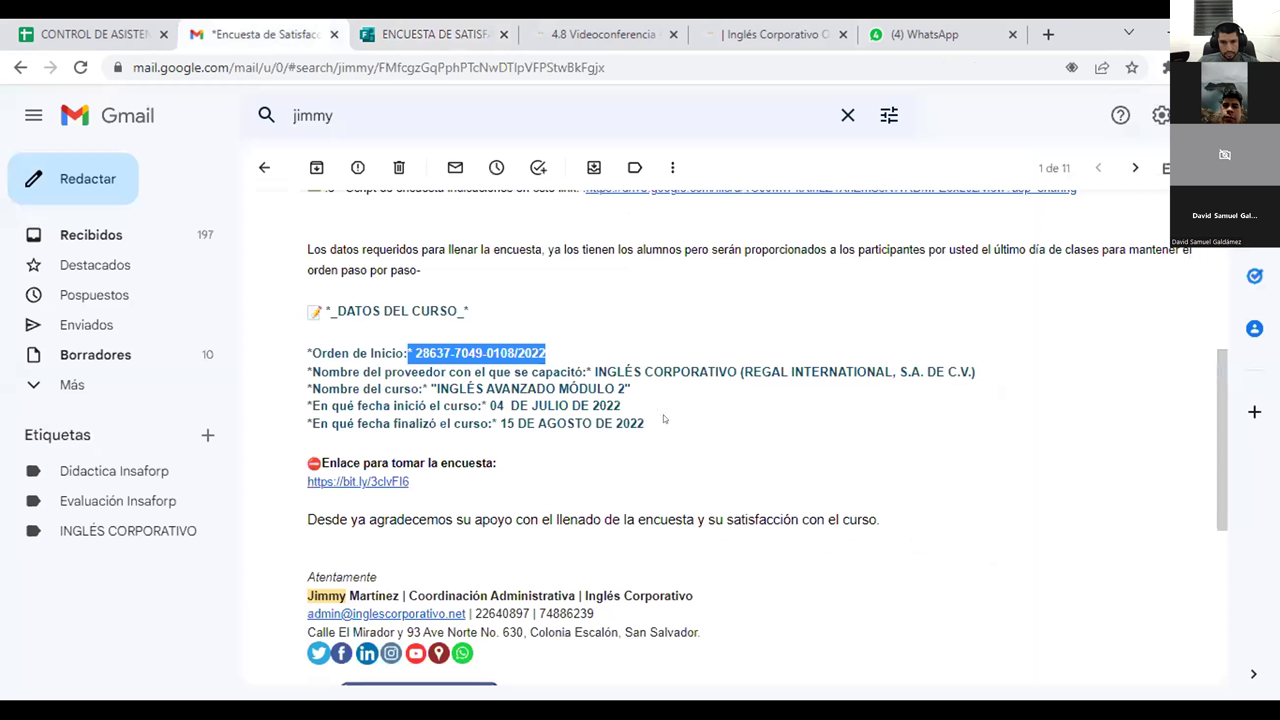
{"action": "left_click", "coordinate": [664, 419]}
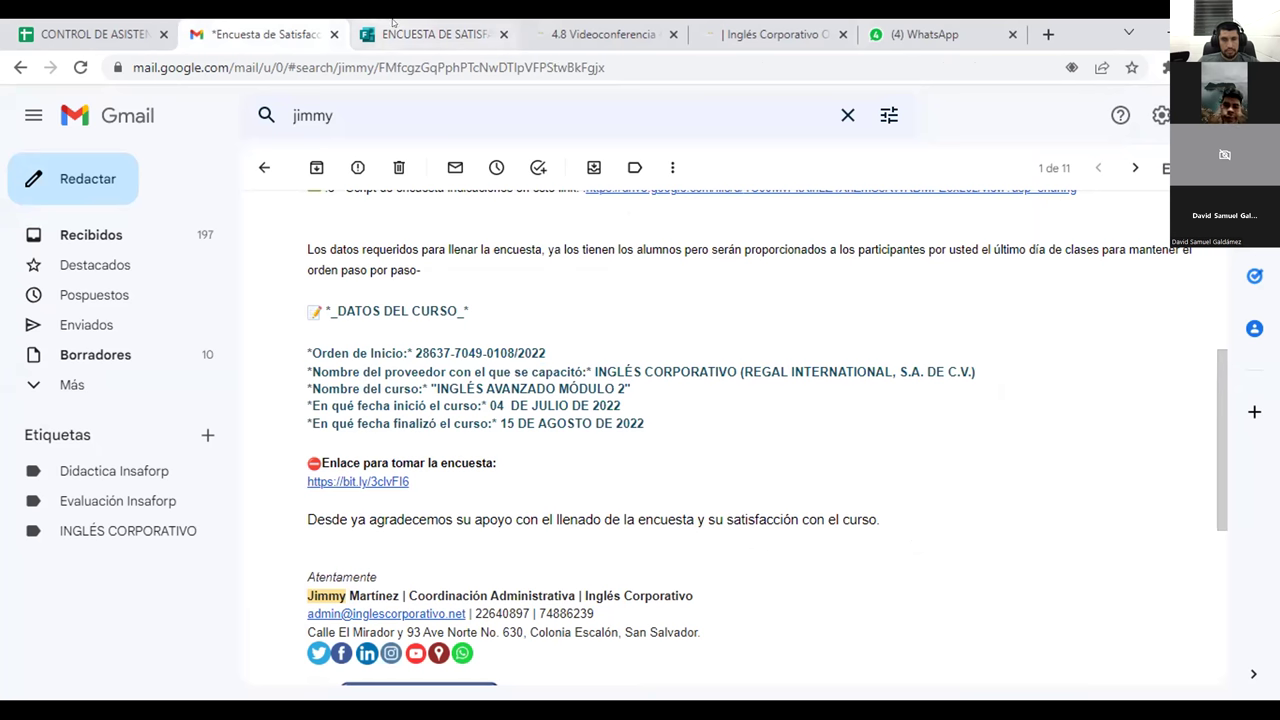
Step: Return to the survey and rate course time, content and structure, and technological tools as Excelente in question 11
{"action": "mouse_move", "coordinate": [392, 22]}
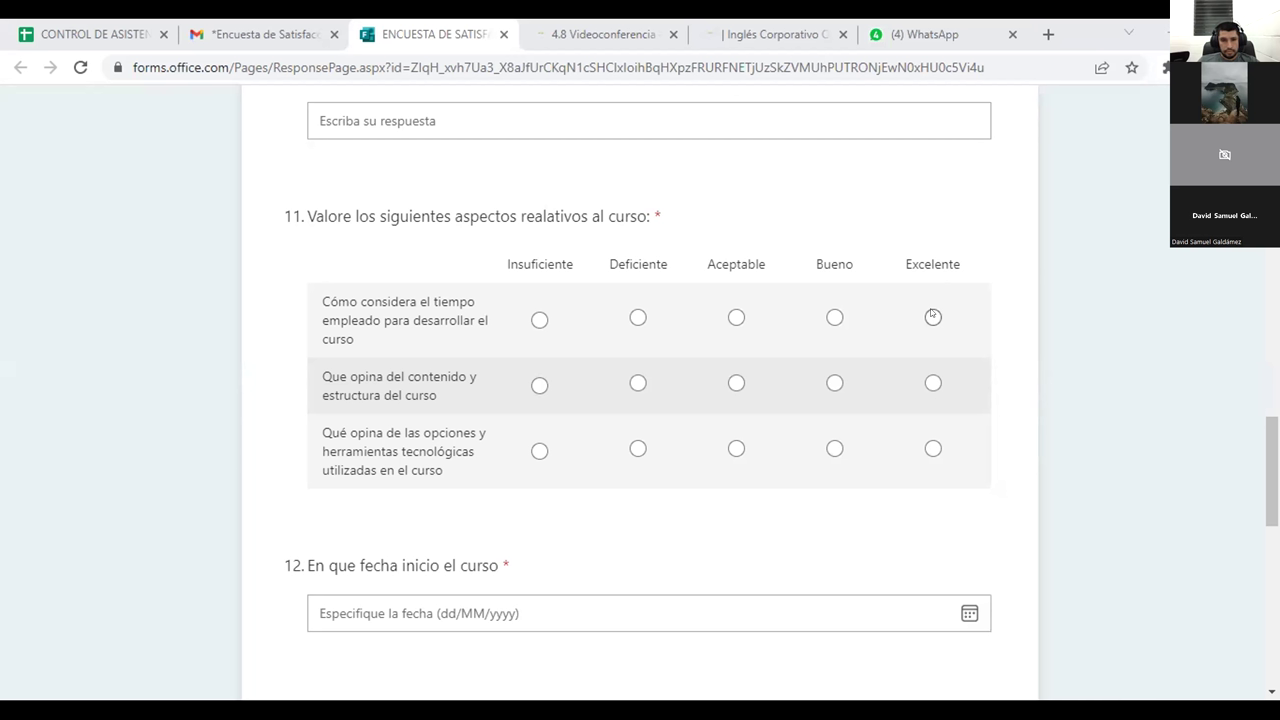
{"action": "left_click", "coordinate": [932, 316]}
{"action": "left_click", "coordinate": [933, 382]}
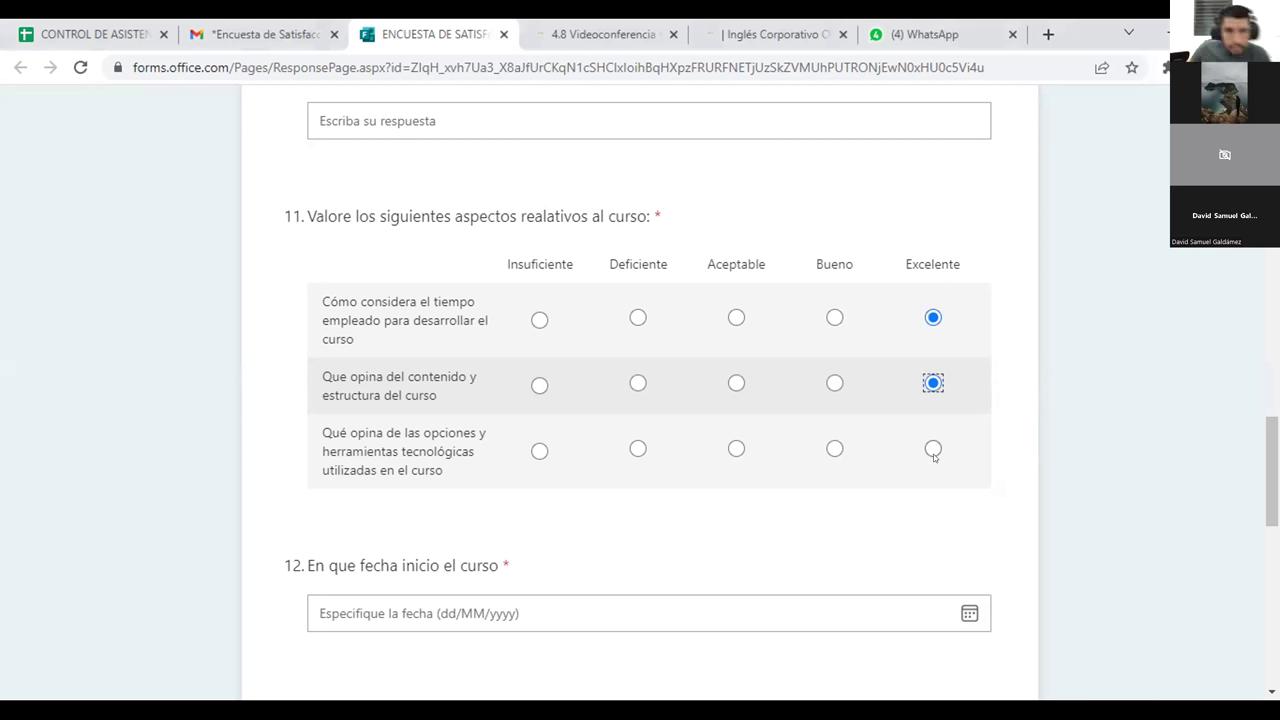
{"action": "left_click", "coordinate": [925, 448]}
{"action": "left_click", "coordinate": [946, 519]}
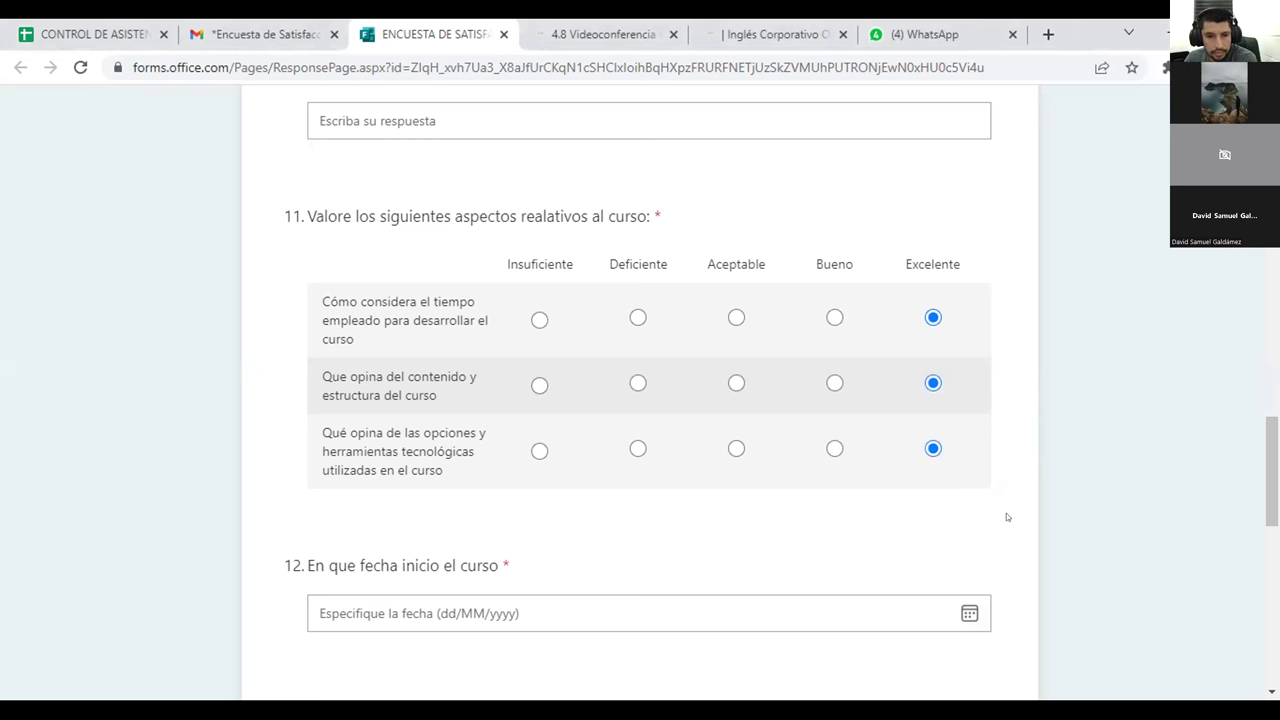
Step: Check the course start and end dates in the Gmail survey message for questions 12 and 13, and return to the survey
{"action": "scroll", "coordinate": [1007, 517], "scroll_direction": "down", "scroll_amount": 1}
{"action": "scroll", "coordinate": [1006, 516], "scroll_direction": "down", "scroll_amount": 1}
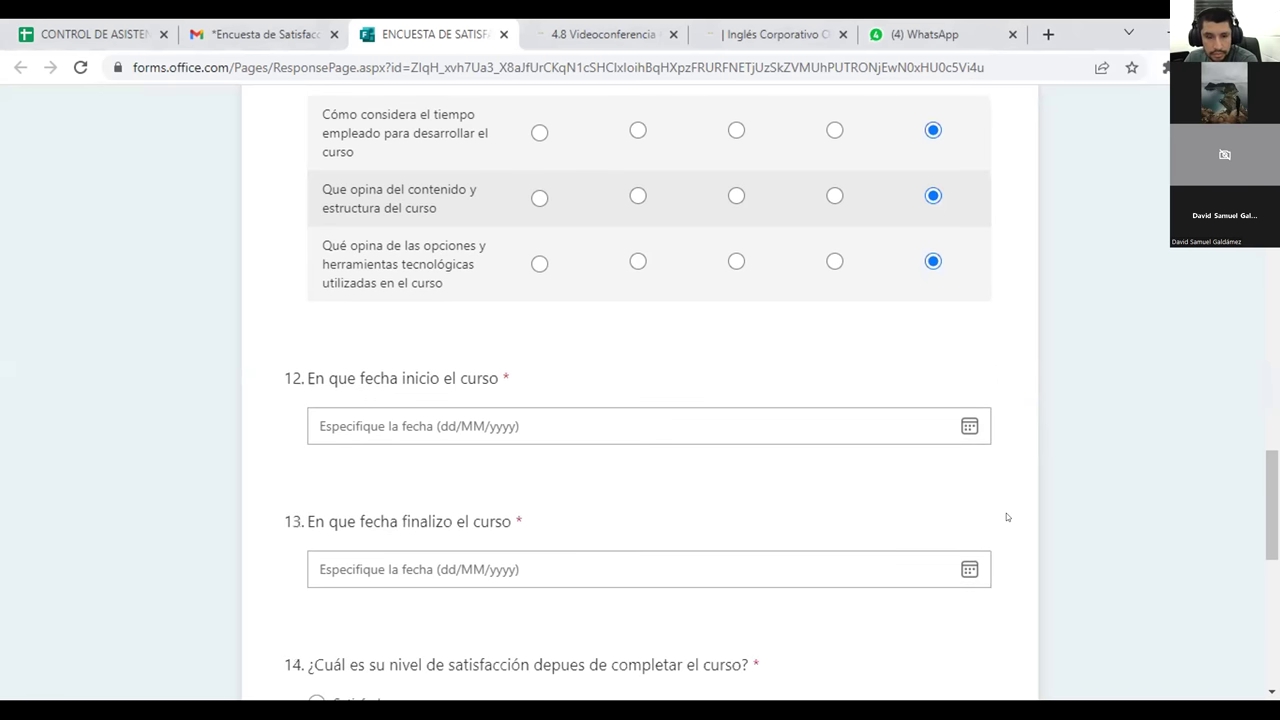
{"action": "scroll", "coordinate": [1006, 517], "scroll_direction": "down", "scroll_amount": 1}
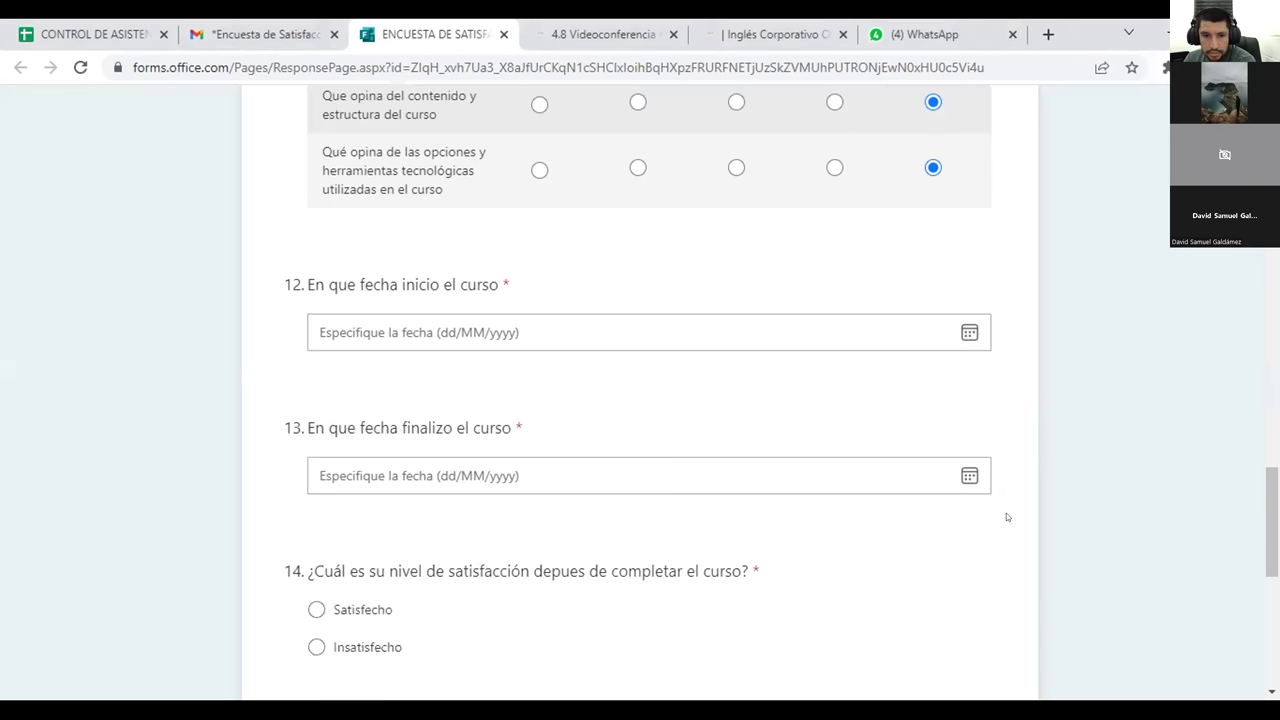
{"action": "left_click", "coordinate": [246, 24]}
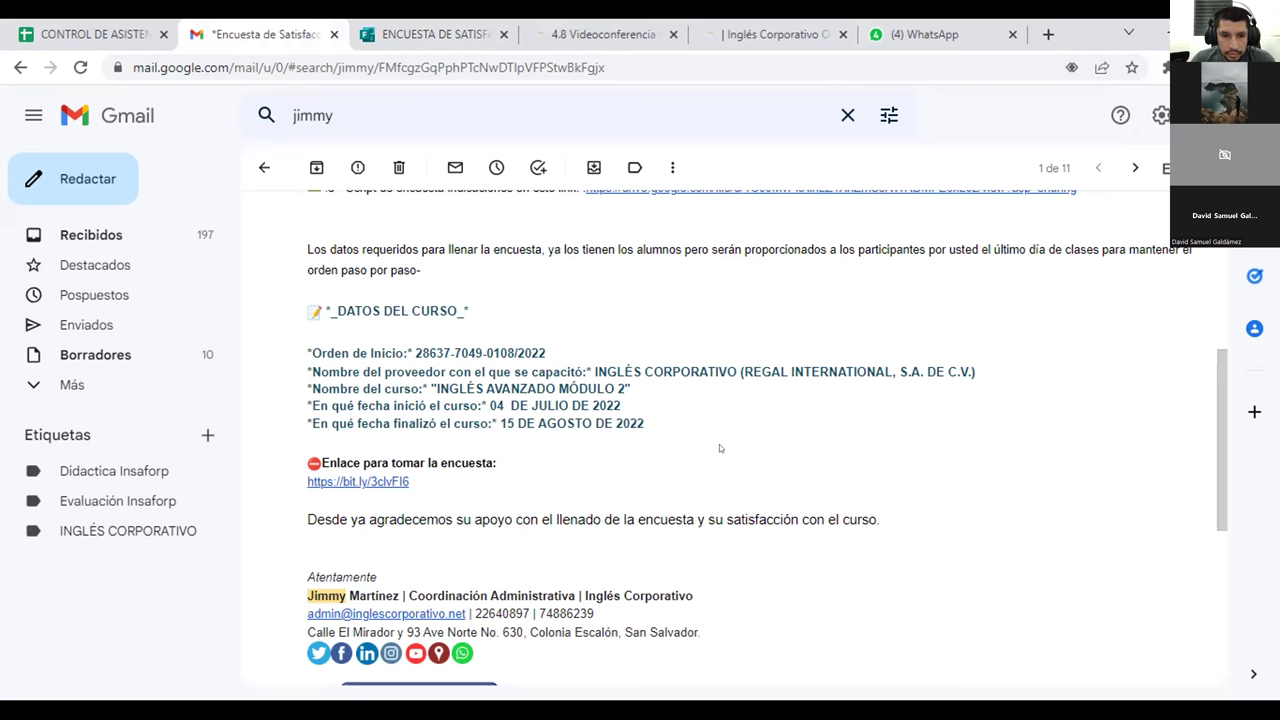
{"action": "left_click", "coordinate": [425, 34]}
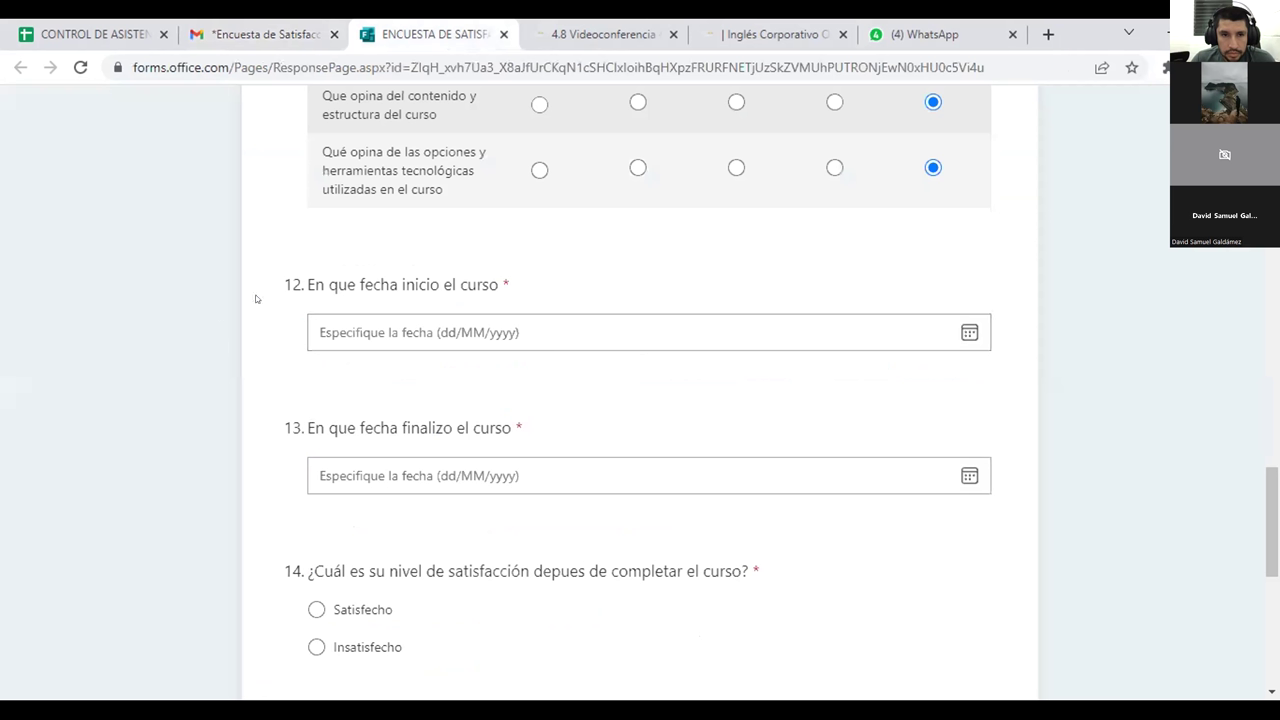